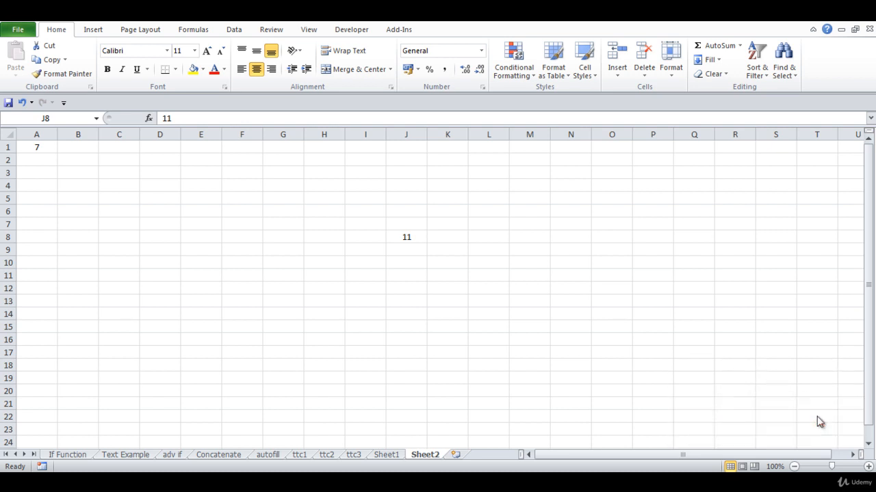
- Autofill the 11 in J8 down to J20 as copies, and up to J2 as a fill series
click(555, 281)
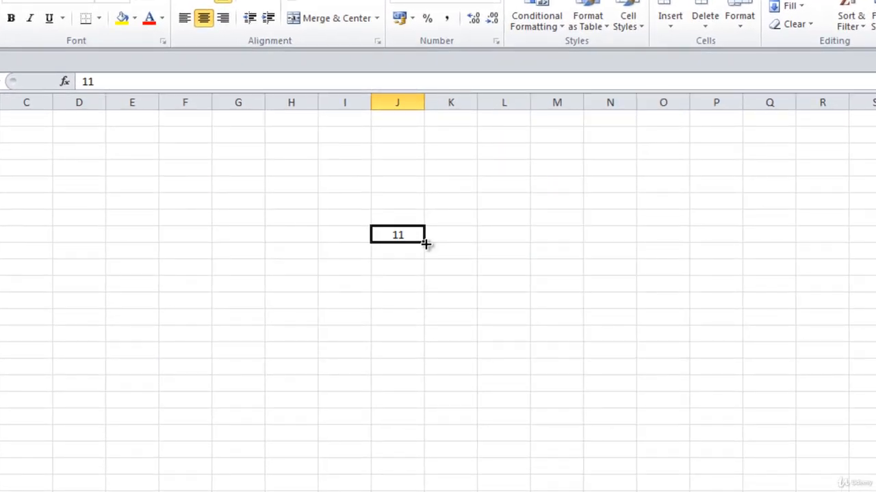
drag(425, 243, 425, 441)
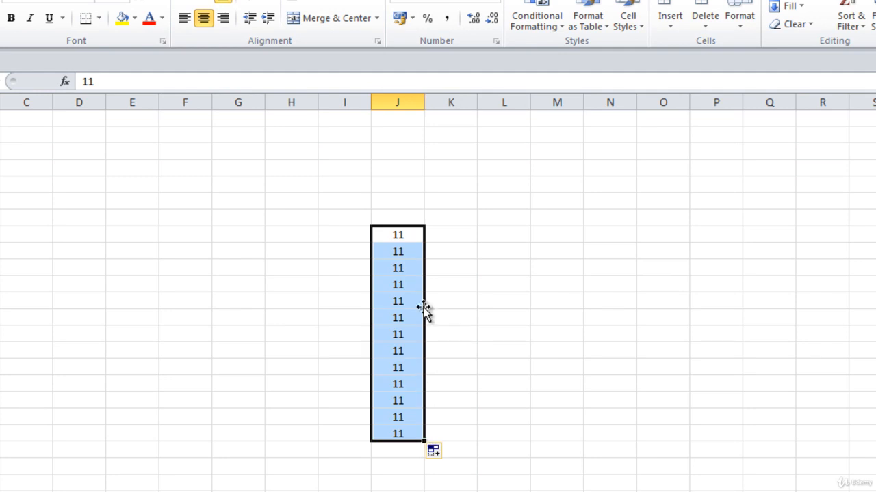
click(403, 236)
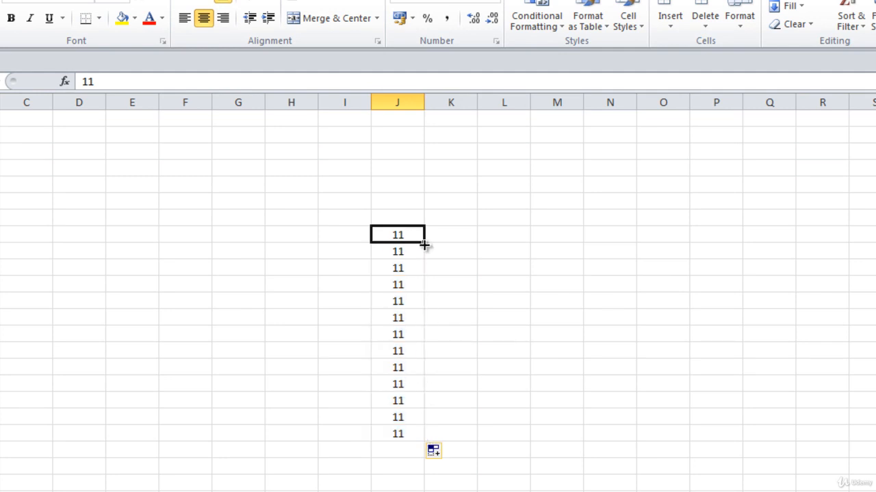
drag(424, 235, 413, 125)
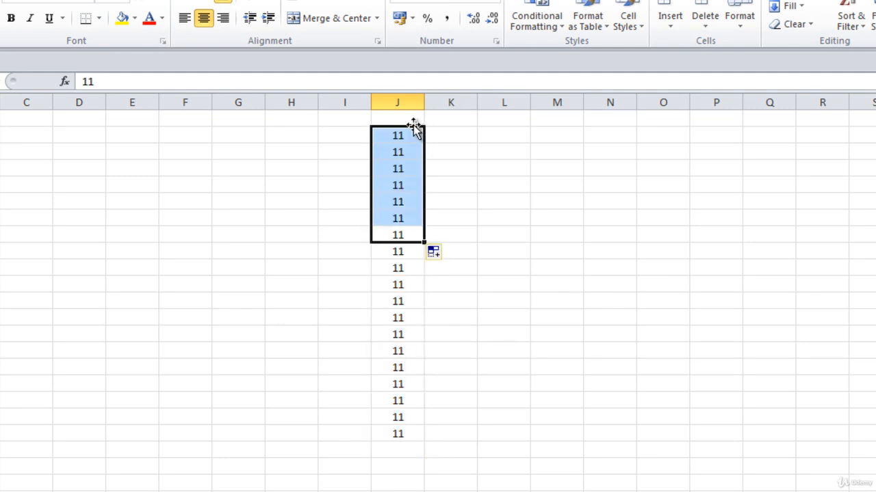
click(445, 254)
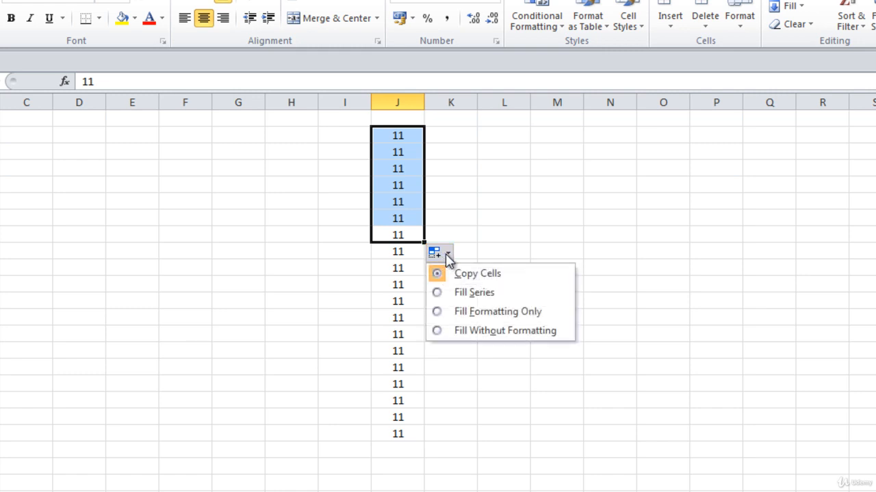
click(471, 296)
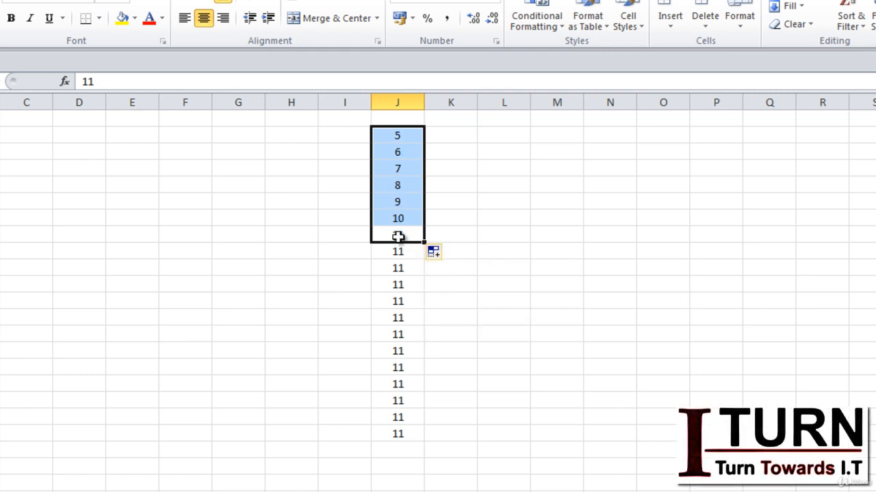
- Copy the 11 in J8 across row 8, out to G8 on one side and N8 on the other
click(397, 236)
drag(423, 243, 198, 241)
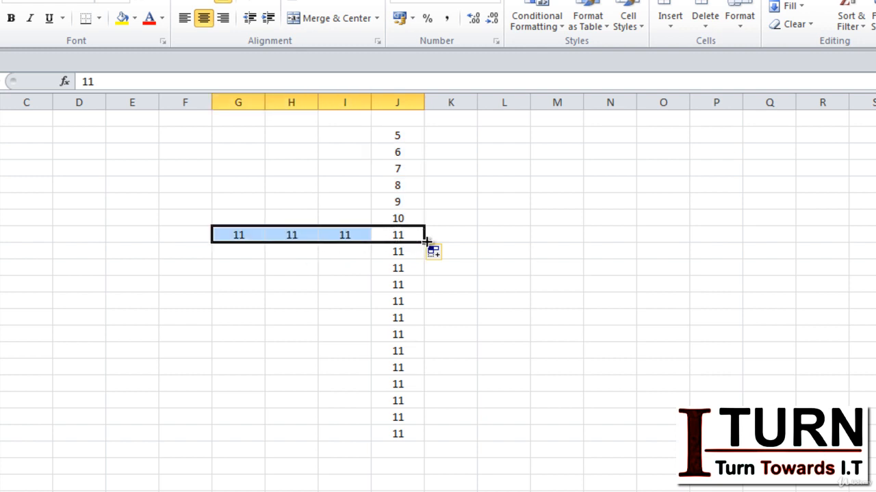
drag(425, 244, 645, 254)
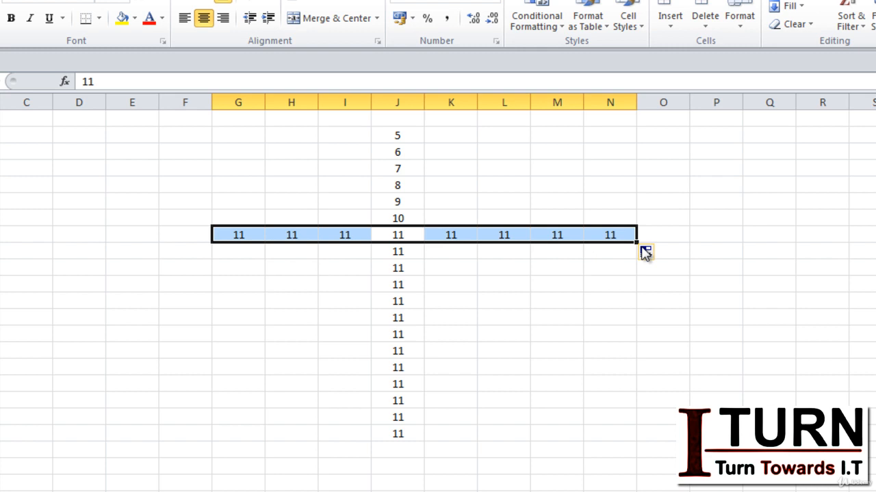
click(163, 316)
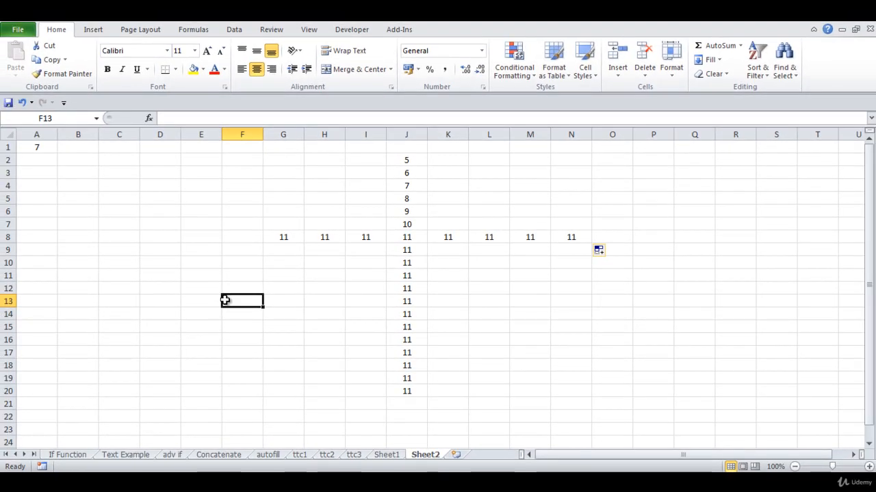
- Try extending column A from A1:A2 with 9 entered in A2, and undo both the fill and the entry
click(35, 143)
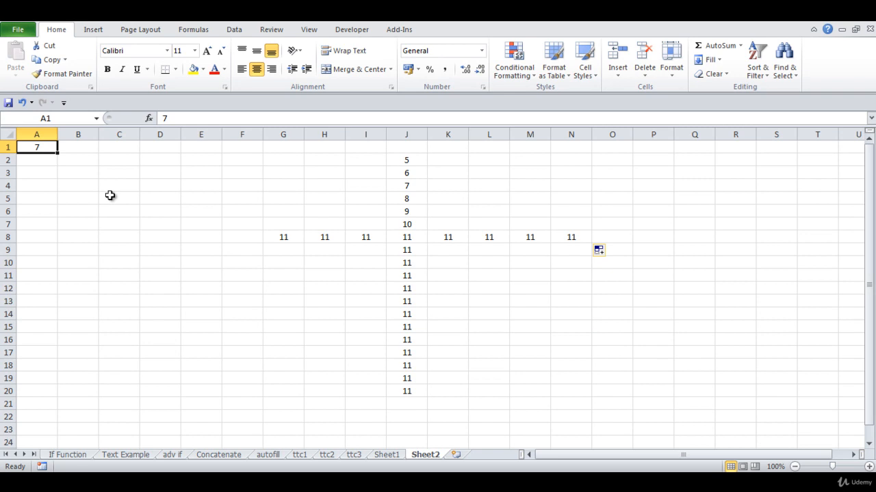
click(46, 160)
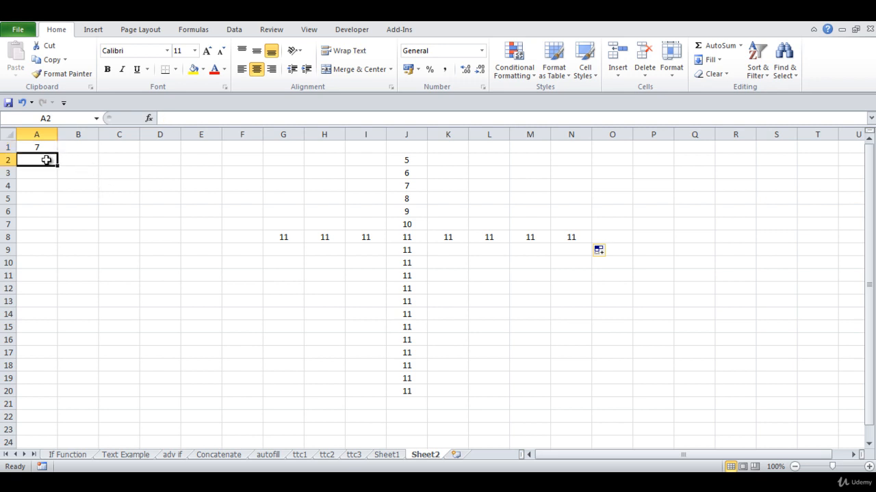
text(9)
click(46, 147)
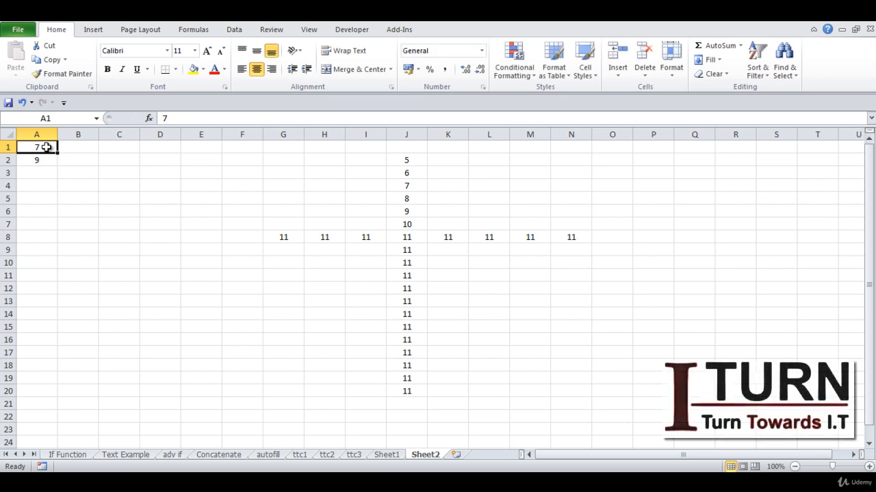
drag(46, 147, 45, 157)
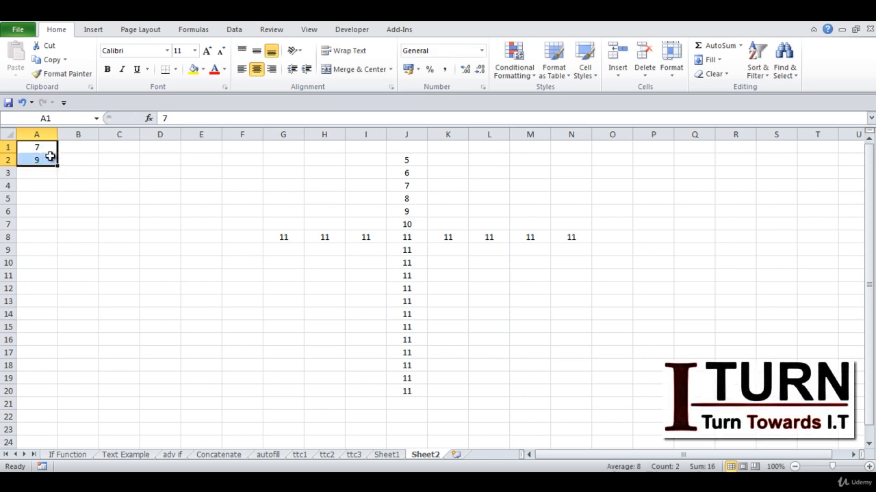
drag(57, 166, 59, 317)
key(ctrl+z)
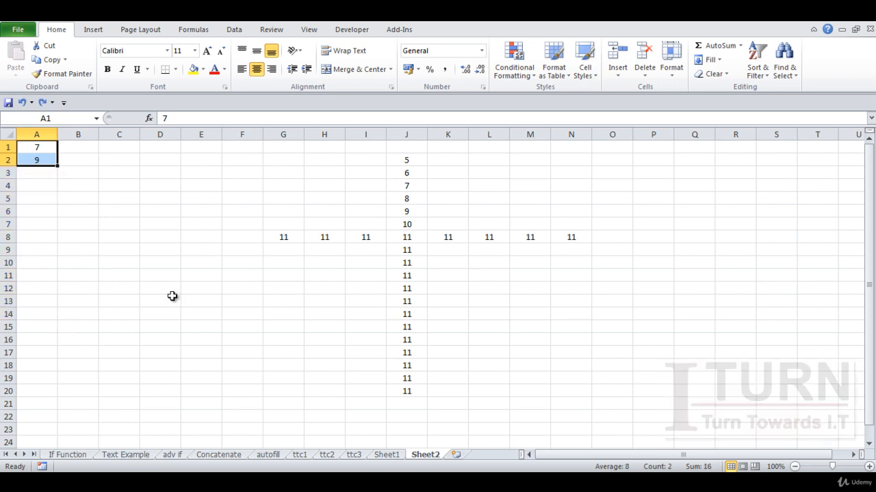
key(ctrl+z)
- Fill a linear series down the column from A1, with a step value of 2 and a stop value of 101
click(45, 147)
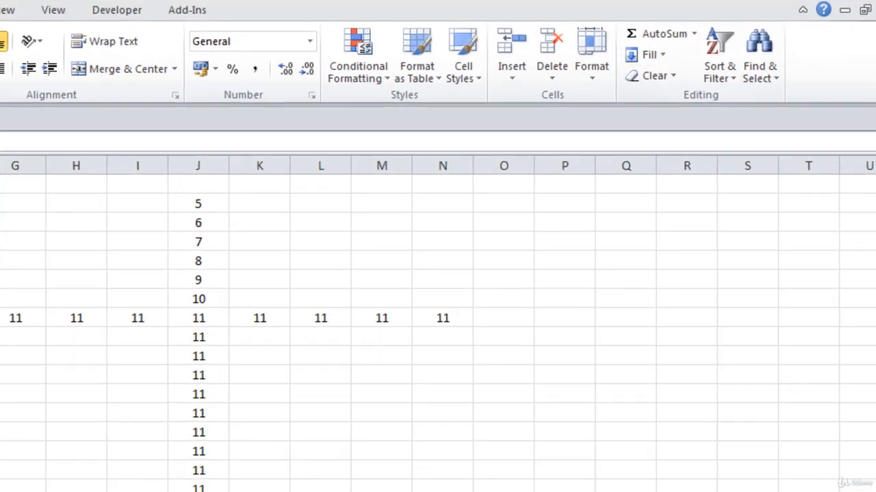
click(656, 54)
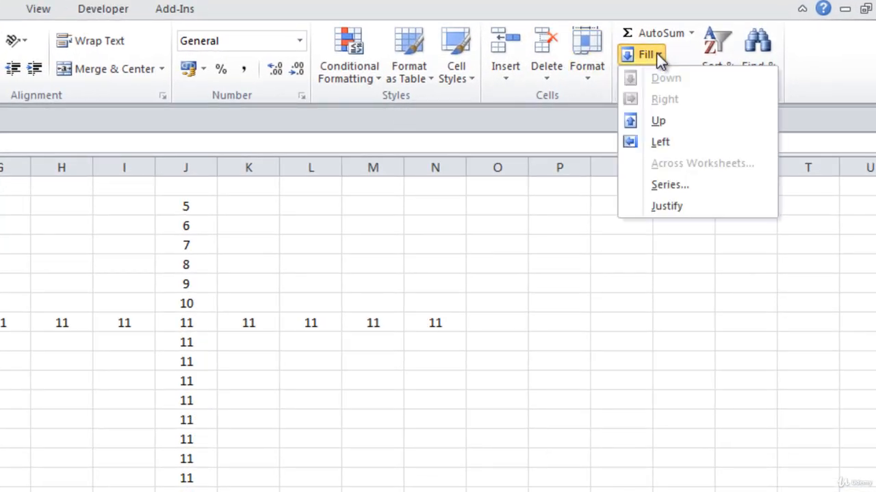
click(672, 184)
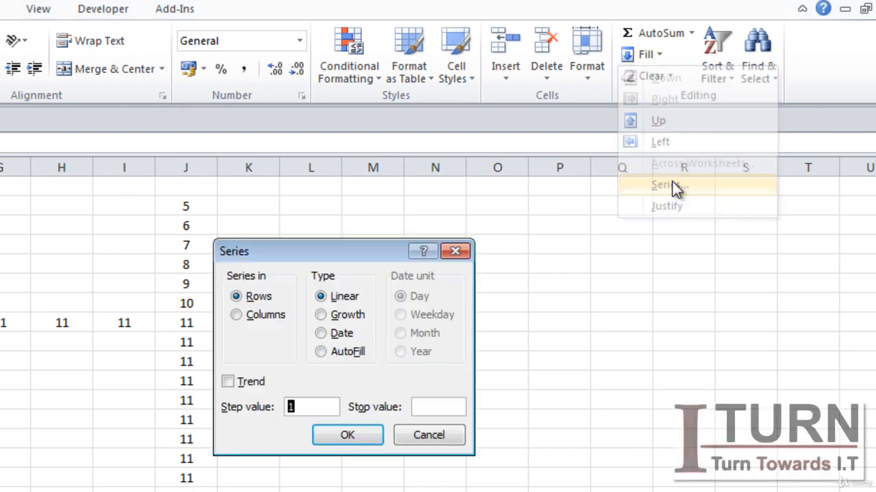
click(239, 318)
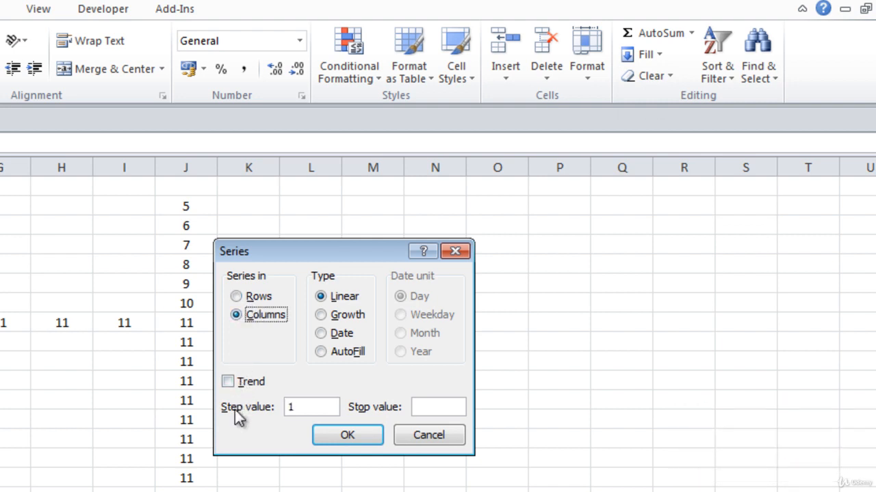
click(303, 407)
key(BackSpace)
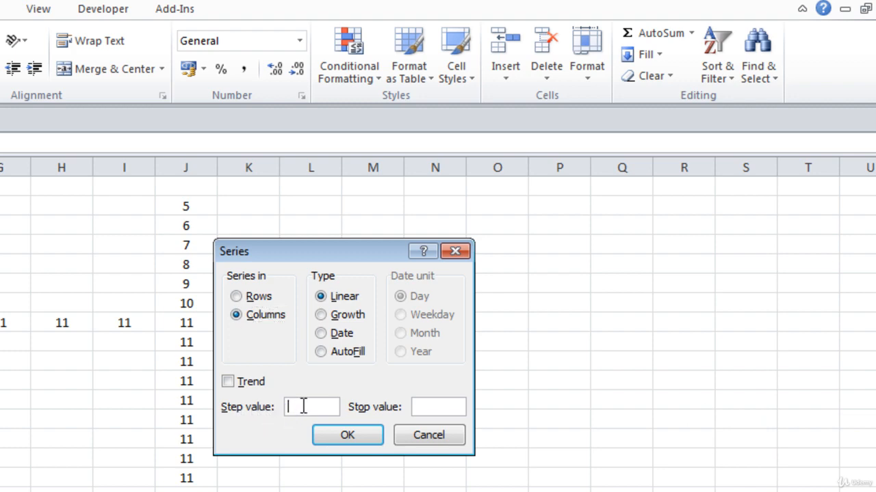
text(2)
key(Tab)
text(101)
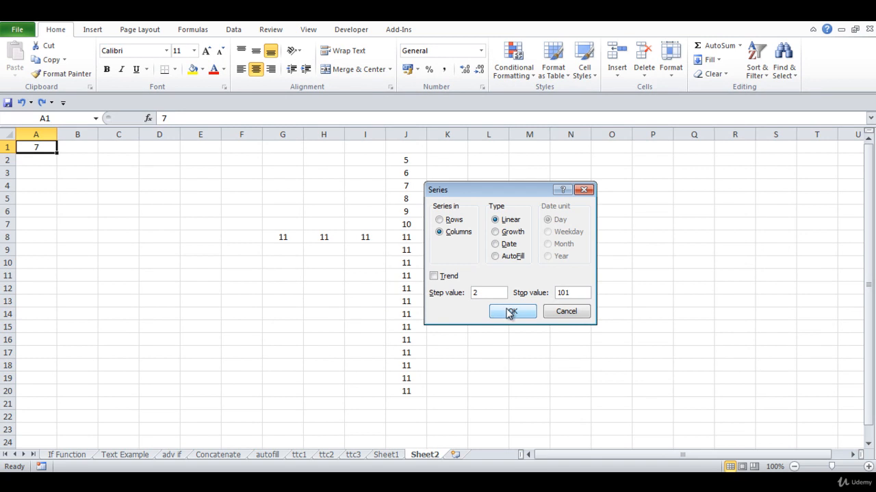
click(510, 313)
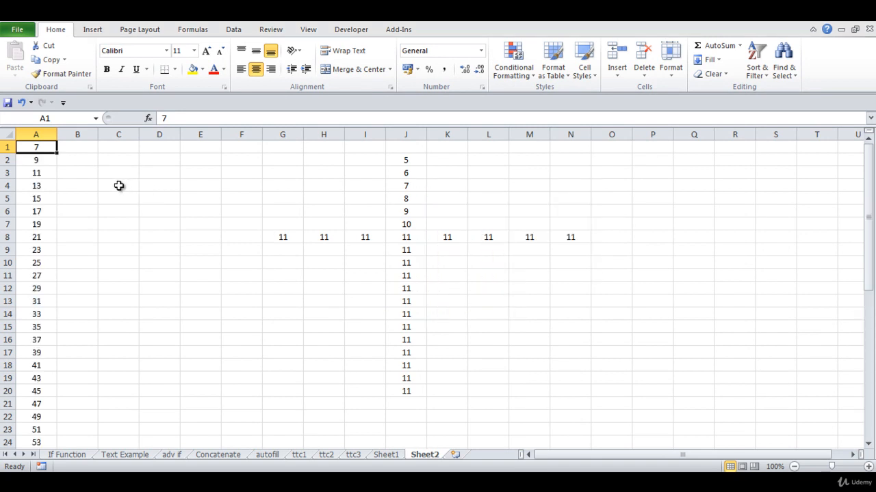
- Examine the filled series in column A down to its last entry and return to A1
key(Down)
click(46, 147)
key(Down)
key(Down)
key(Down)
key(Down)
key(ctrl+Down)
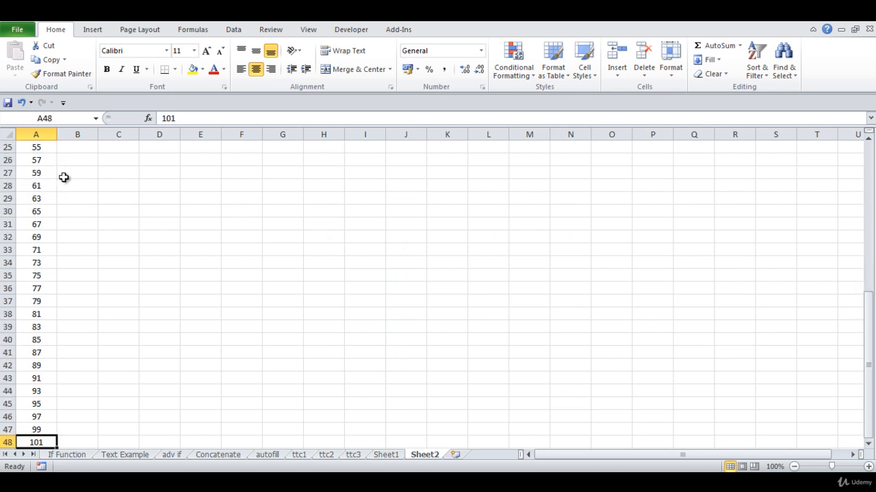
key(ctrl+Up)
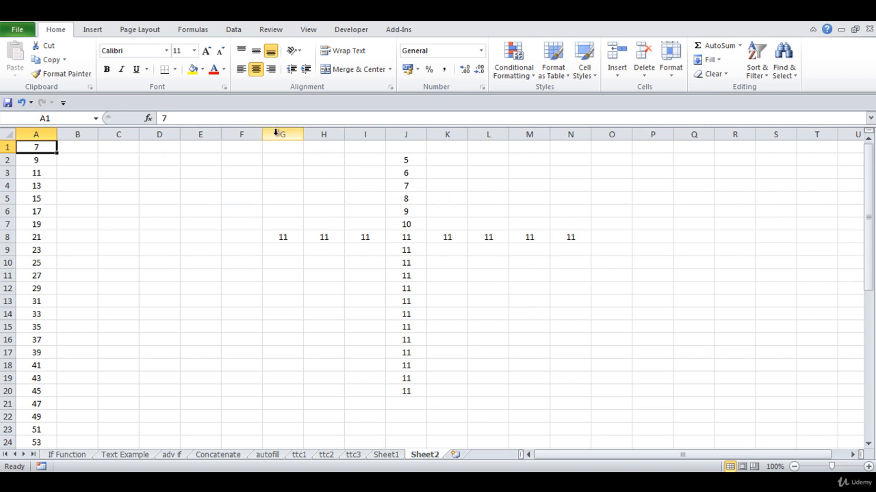
- Clear the contents of columns G through P
drag(277, 134, 488, 134)
drag(573, 201, 637, 215)
key(Delete)
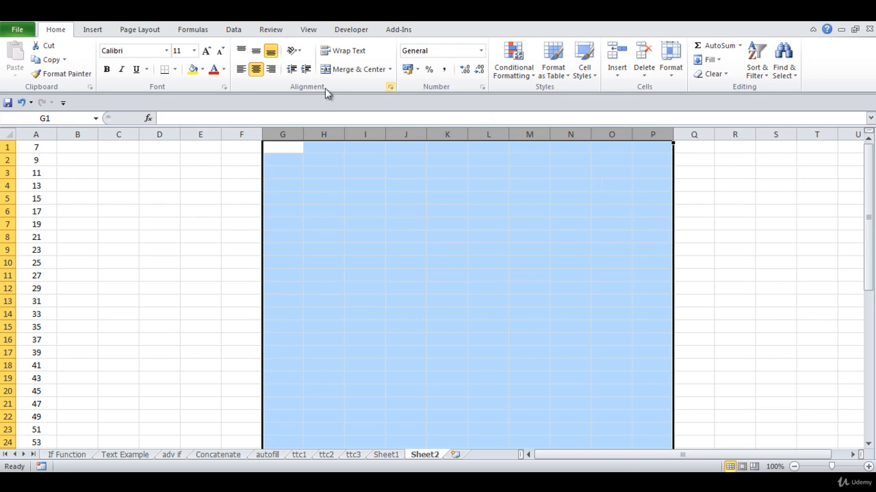
- Enter 11 in cell G1
click(280, 149)
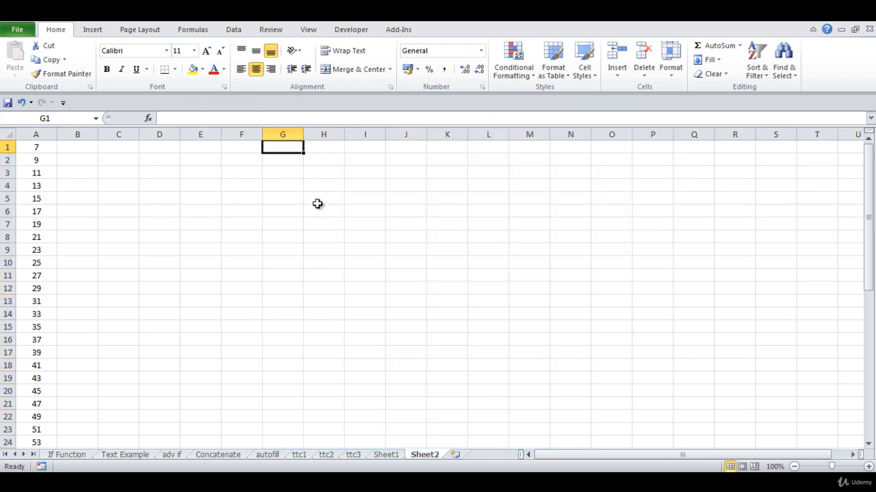
text(11)
click(284, 176)
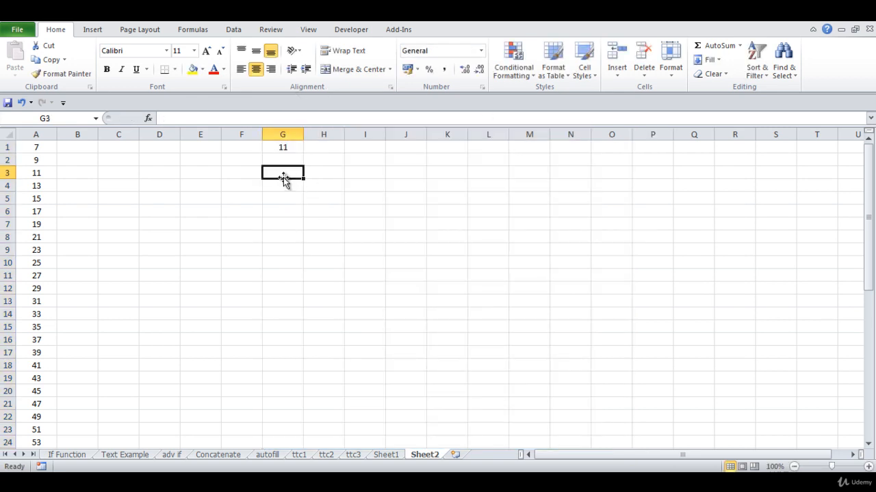
- Fill the 11 in G1 down through G17 and undo the fill
click(287, 147)
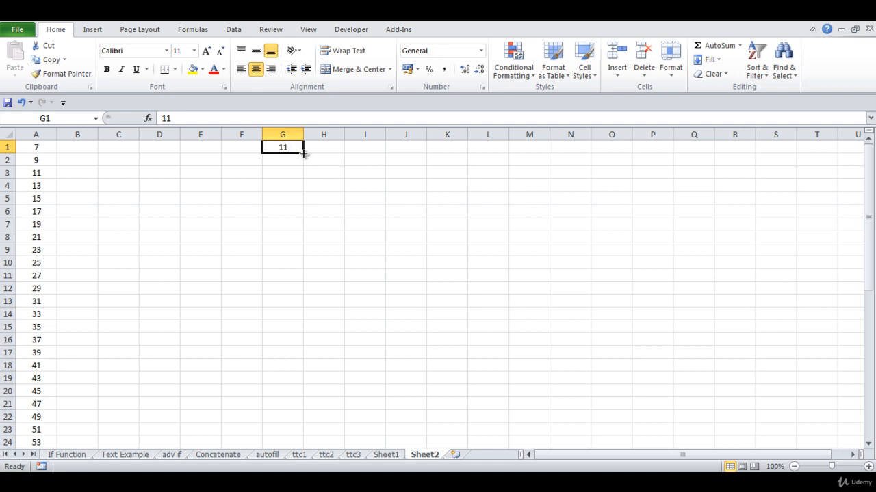
drag(288, 148, 294, 352)
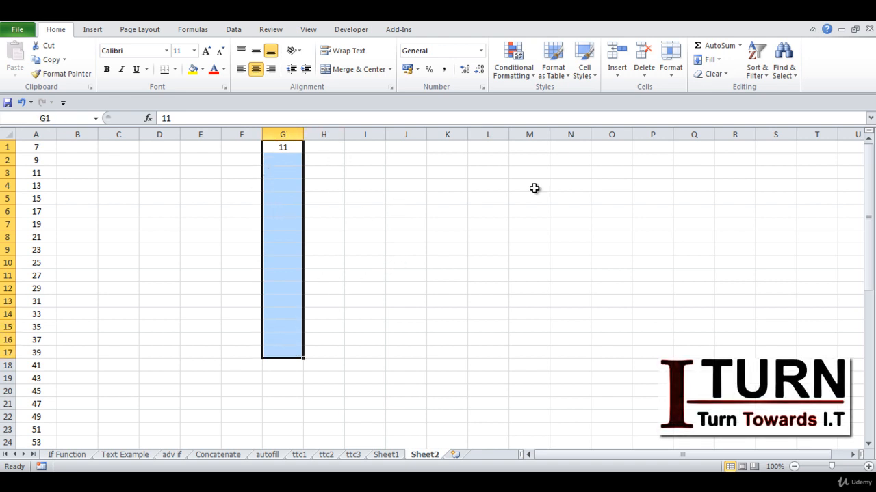
key(ctrl+d)
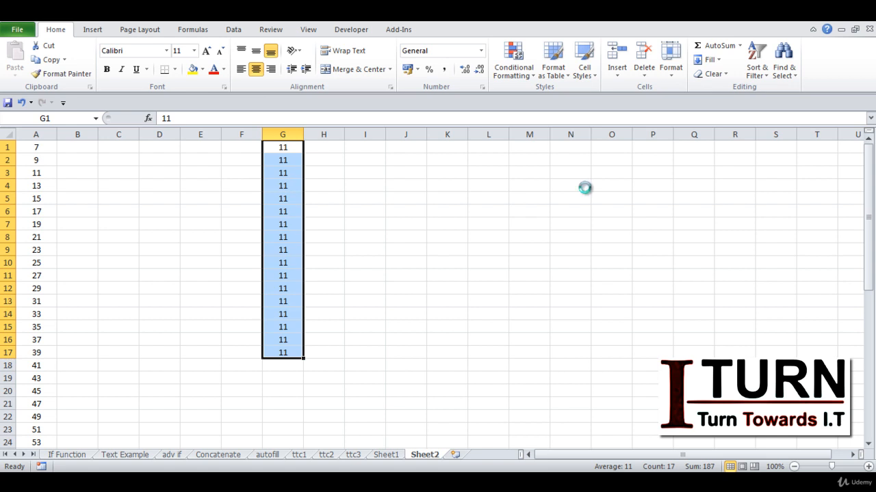
key(ctrl+z)
click(381, 120)
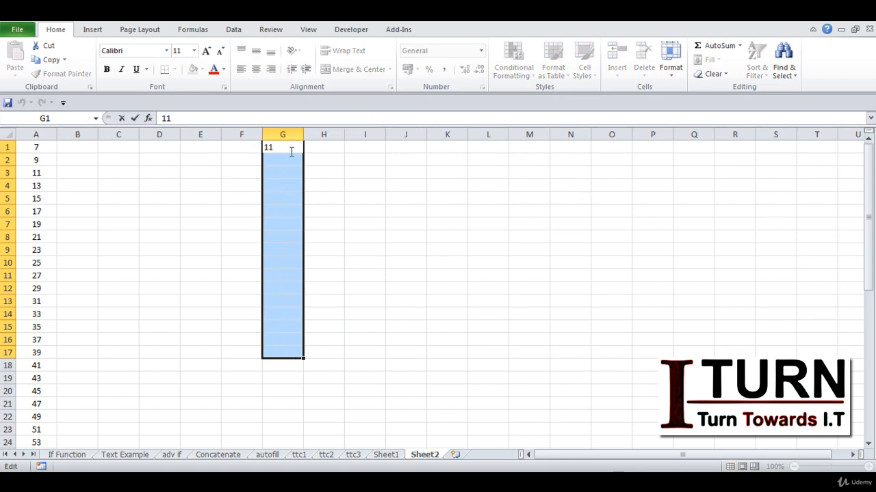
click(283, 171)
- Use Fill Down to copy the 11 in G1 through G18, and undo it
click(281, 144)
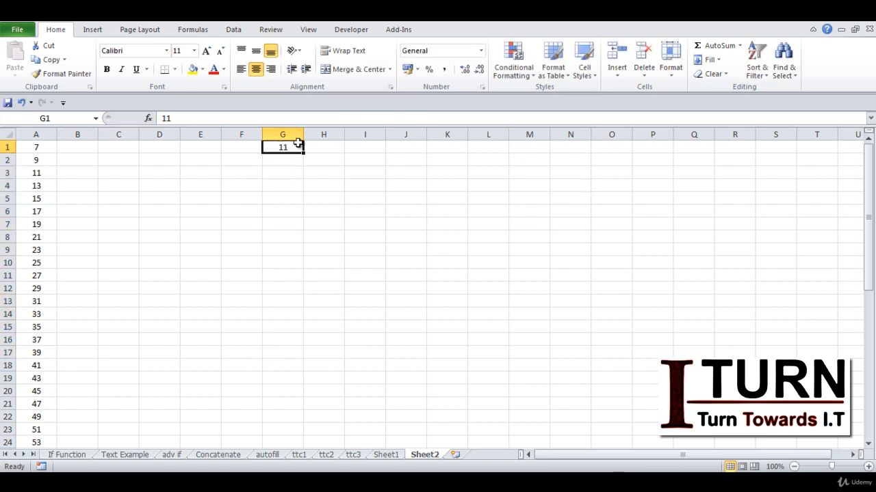
drag(290, 146, 288, 363)
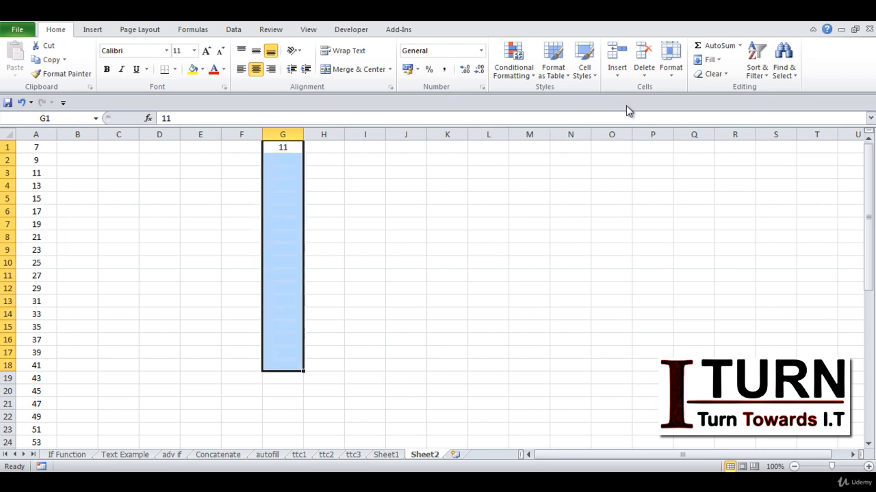
click(714, 62)
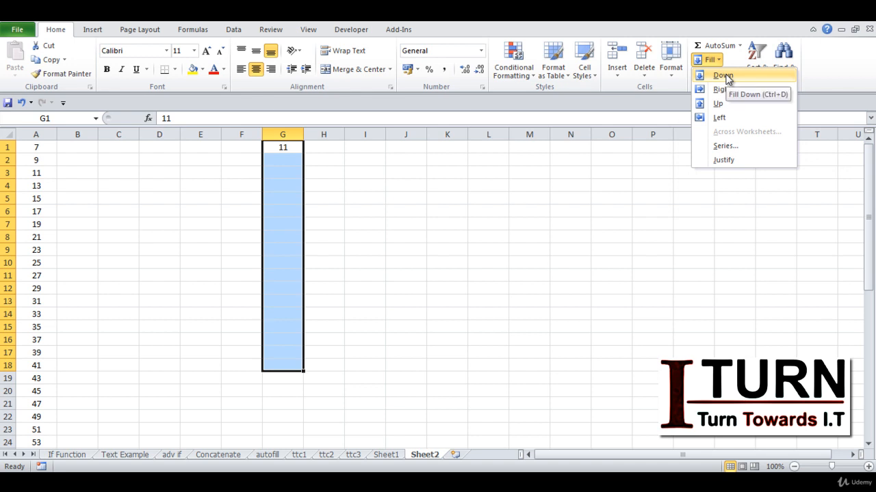
click(724, 76)
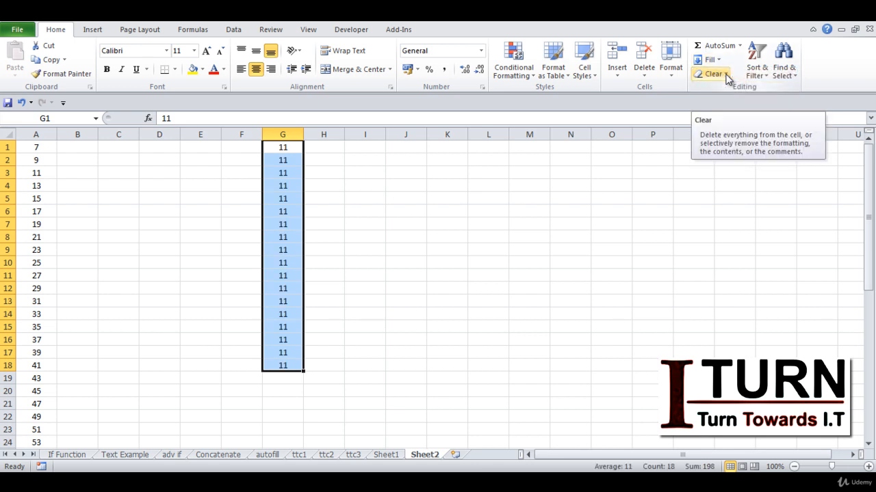
key(ctrl+z)
- Use Fill Right to copy the 11 in G1 across the row through M1
click(288, 148)
drag(288, 147, 538, 137)
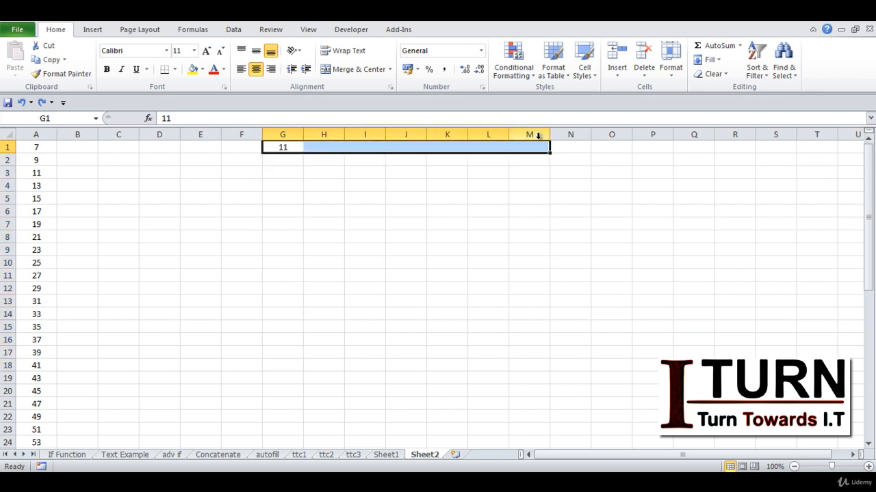
click(710, 60)
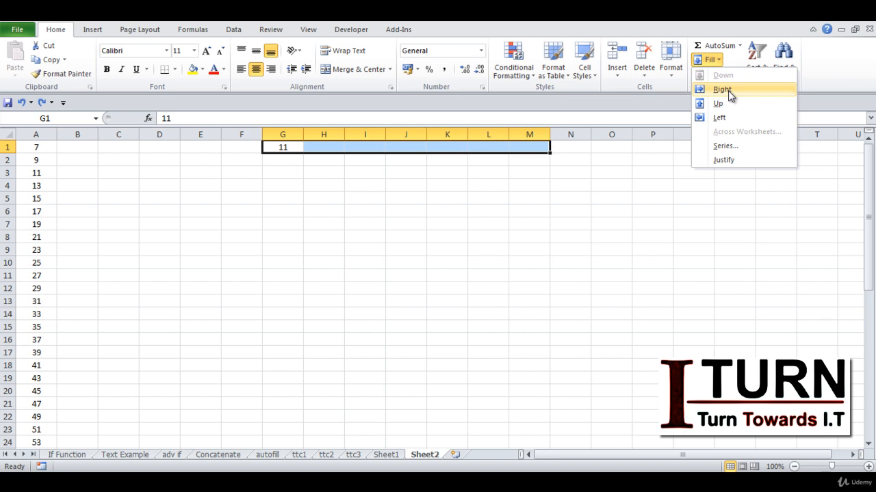
click(722, 90)
click(354, 184)
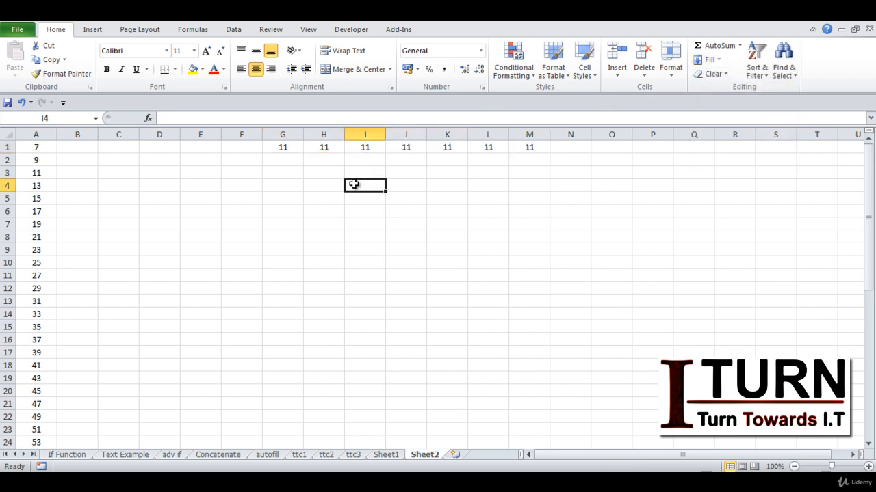
click(708, 60)
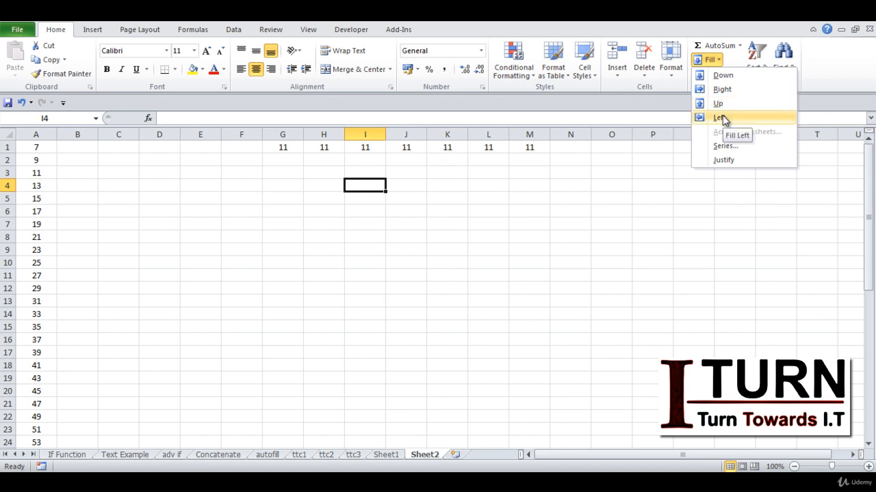
click(521, 247)
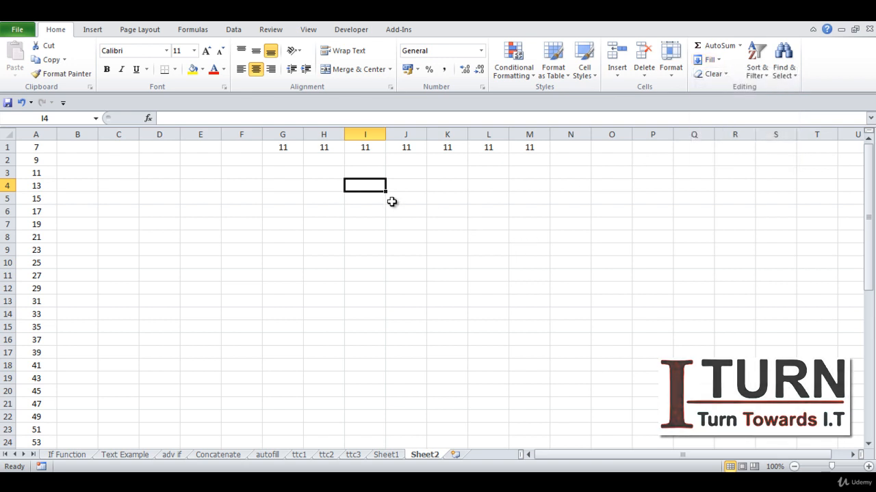
click(371, 201)
- Clear the contents of cells G1 through N1
drag(285, 149, 563, 148)
key(Delete)
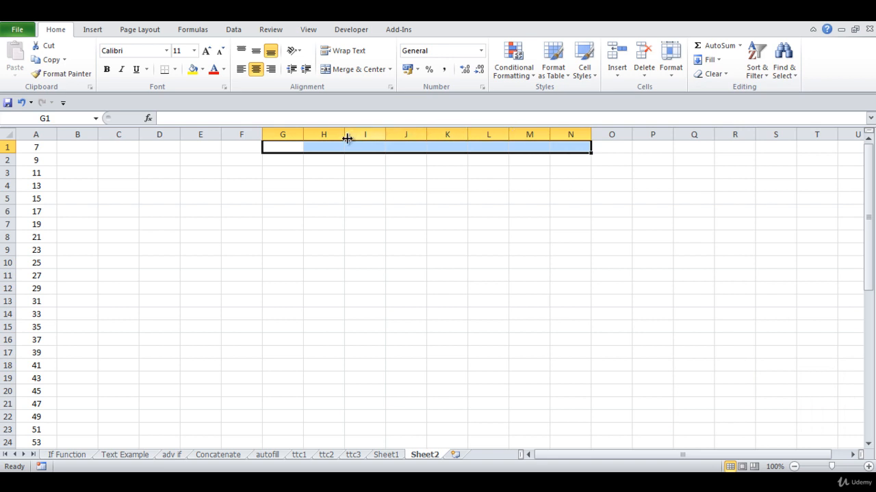
- Enter four personal names in lowercase, separated by spaces, in cell G1
click(290, 146)
text(ra)
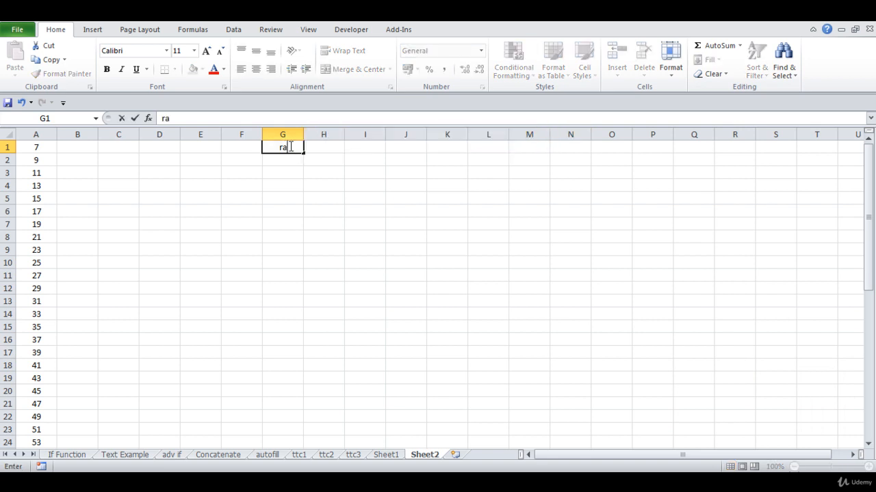
text(m shyam kavita)
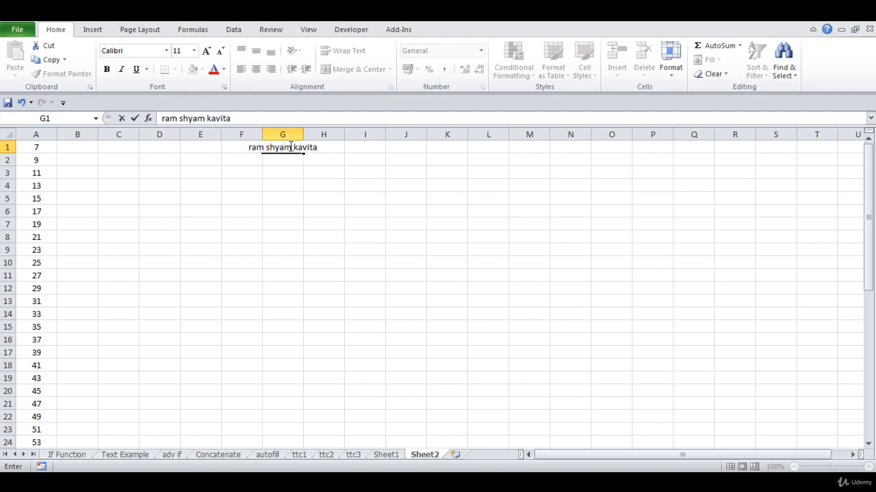
text( murthy)
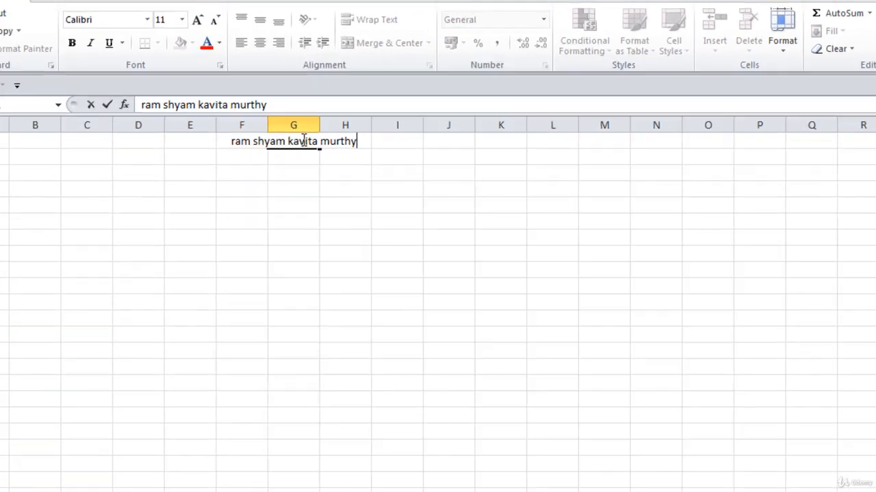
key(Return)
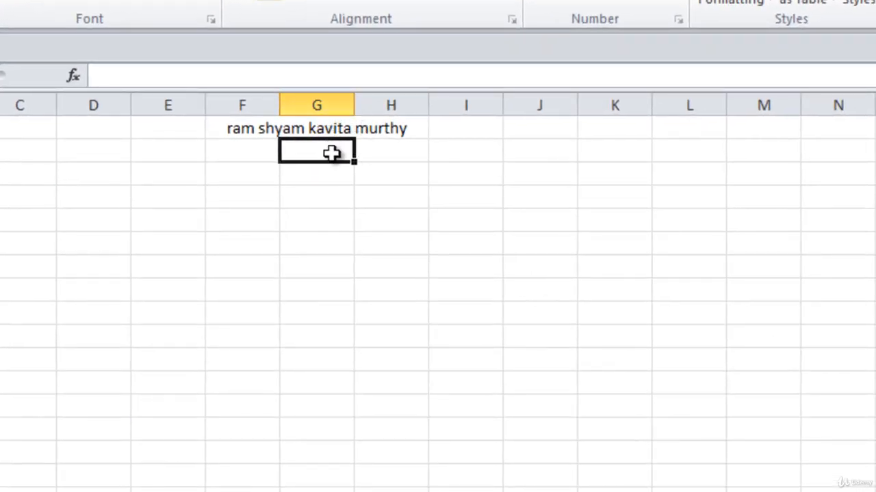
- Narrow column G slightly and use Fill Justify on G1 to split its names into separate cells, allowing text below the selected range
click(322, 128)
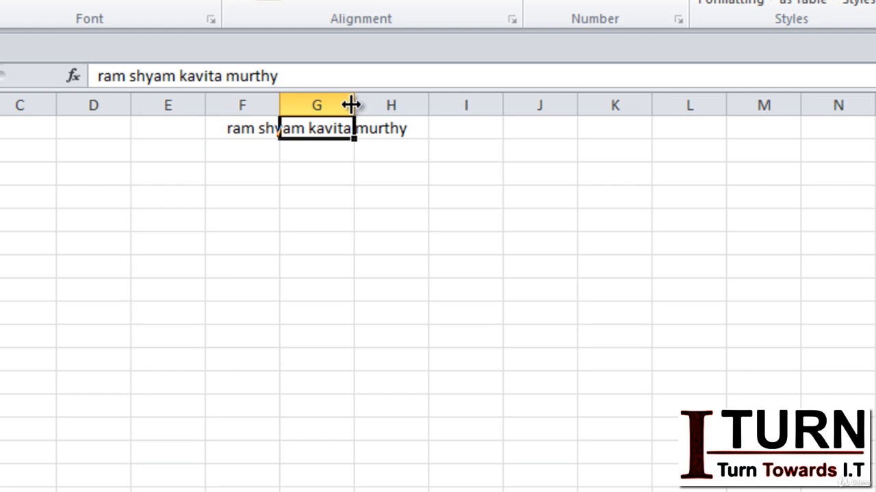
drag(351, 104, 347, 104)
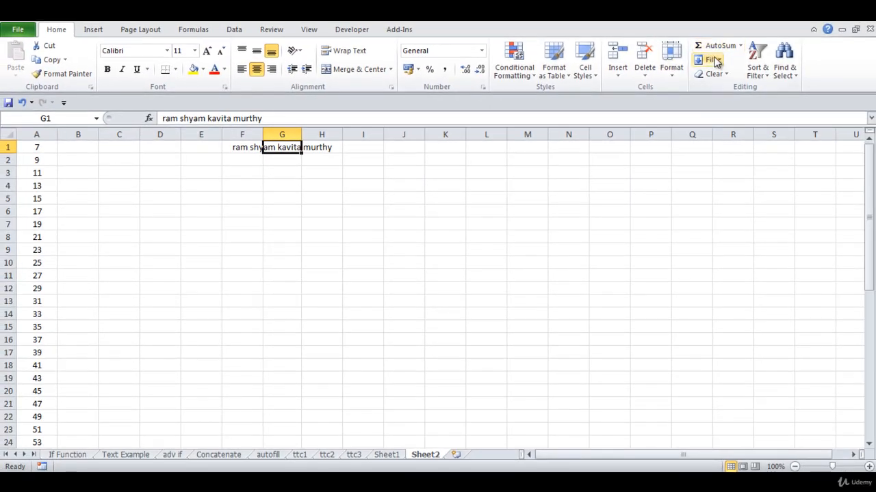
click(714, 61)
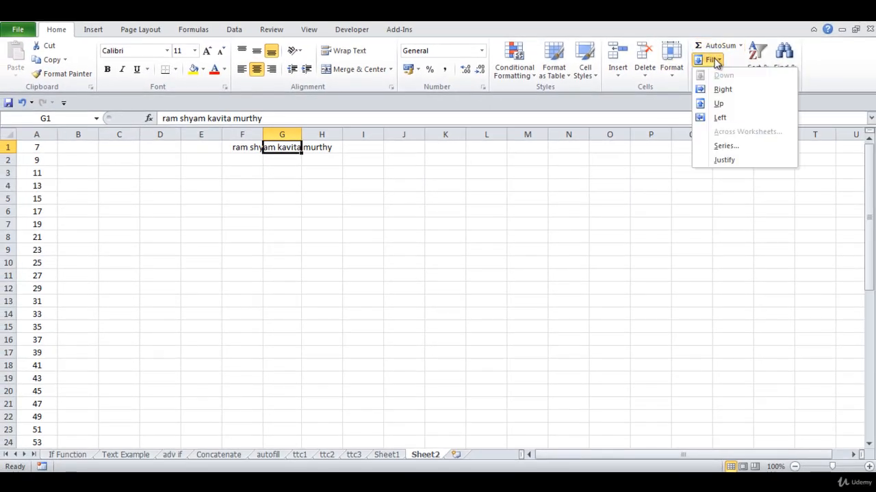
click(725, 161)
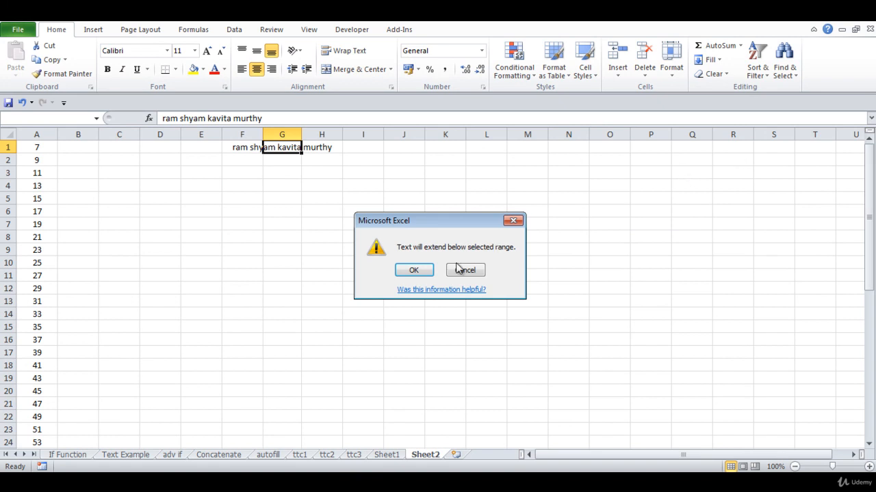
click(414, 271)
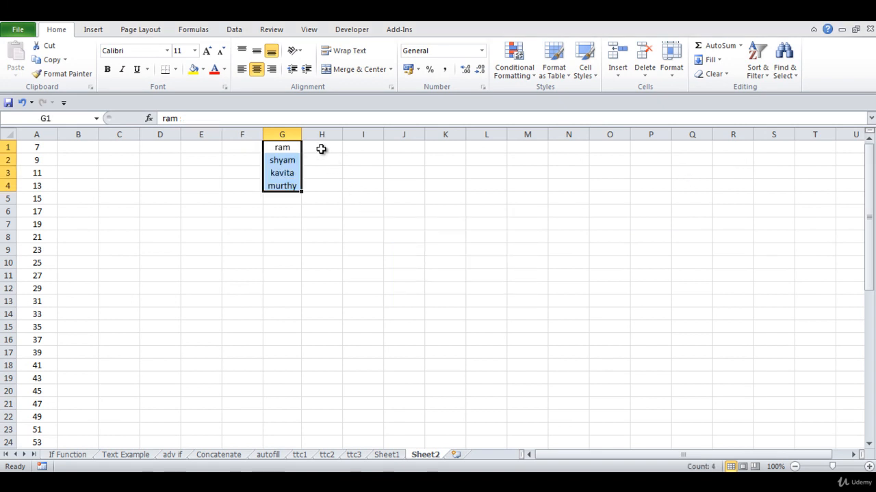
- Widen column G enough for all four names on one line and use Fill Justify to merge G1:G4 back into G1
click(286, 149)
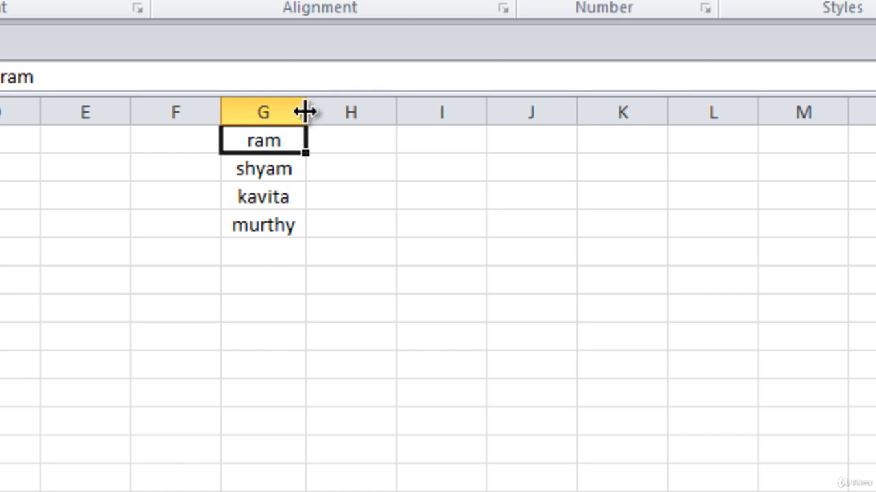
drag(305, 112, 525, 104)
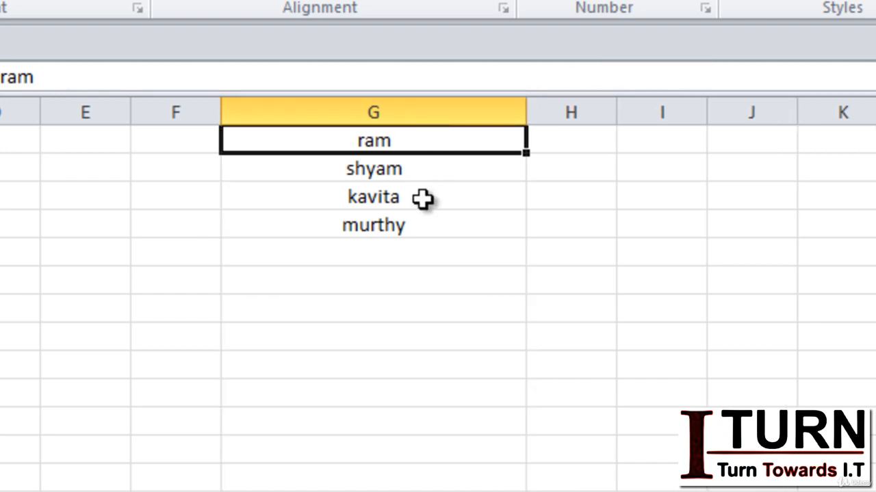
drag(414, 141, 400, 221)
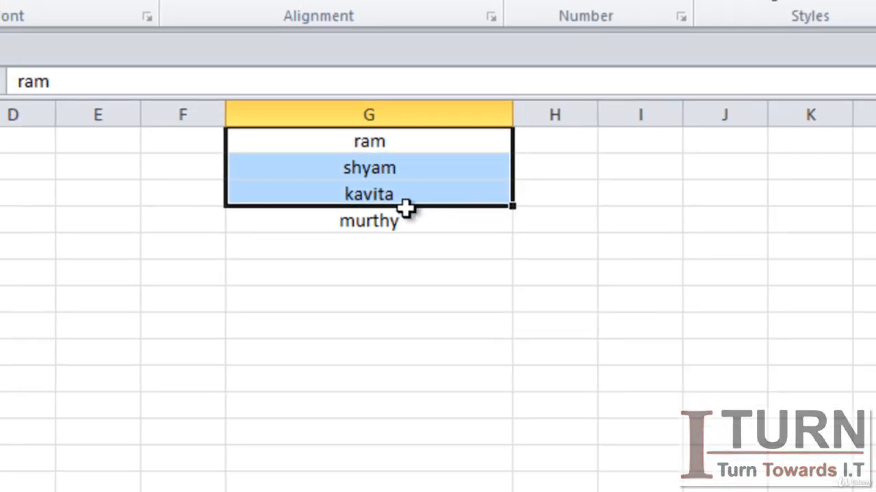
click(711, 60)
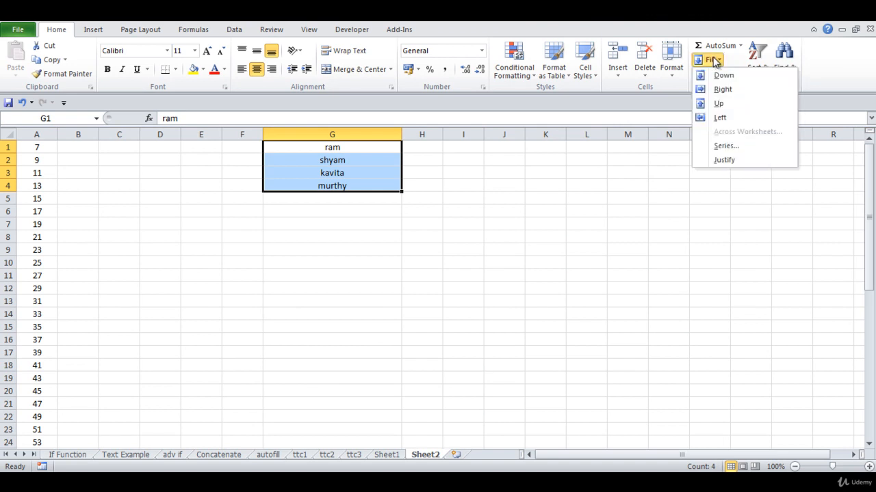
click(724, 161)
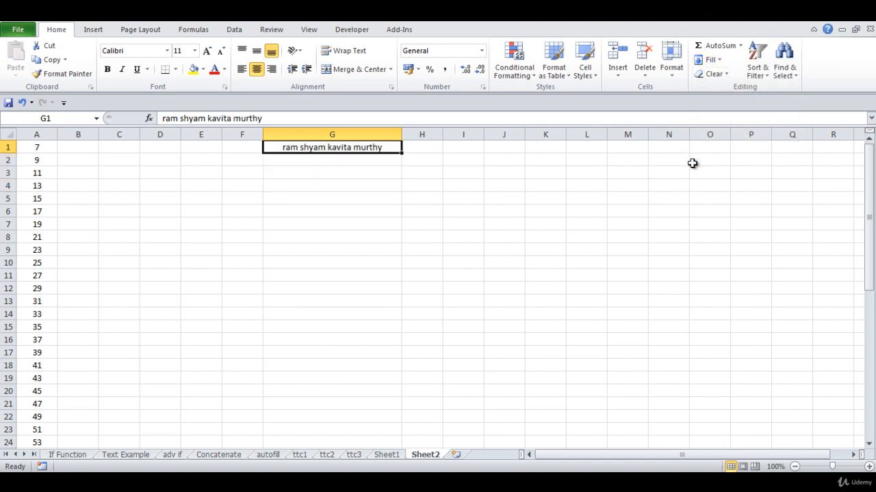
click(418, 210)
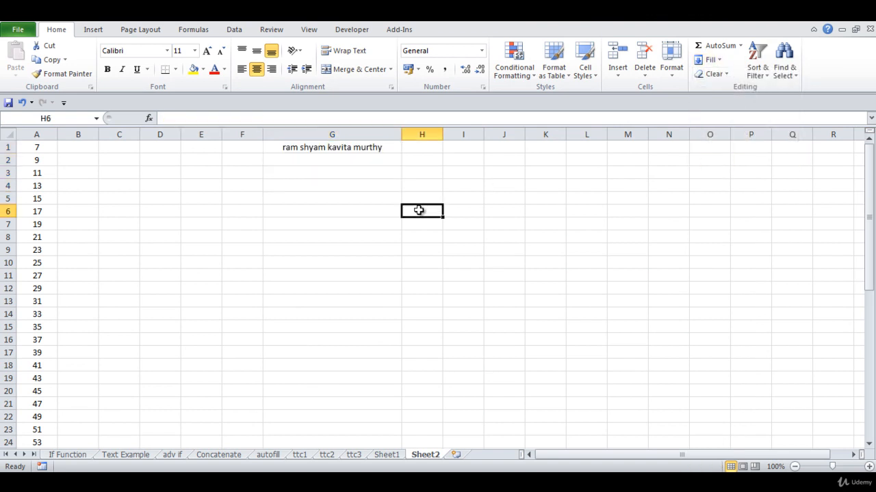